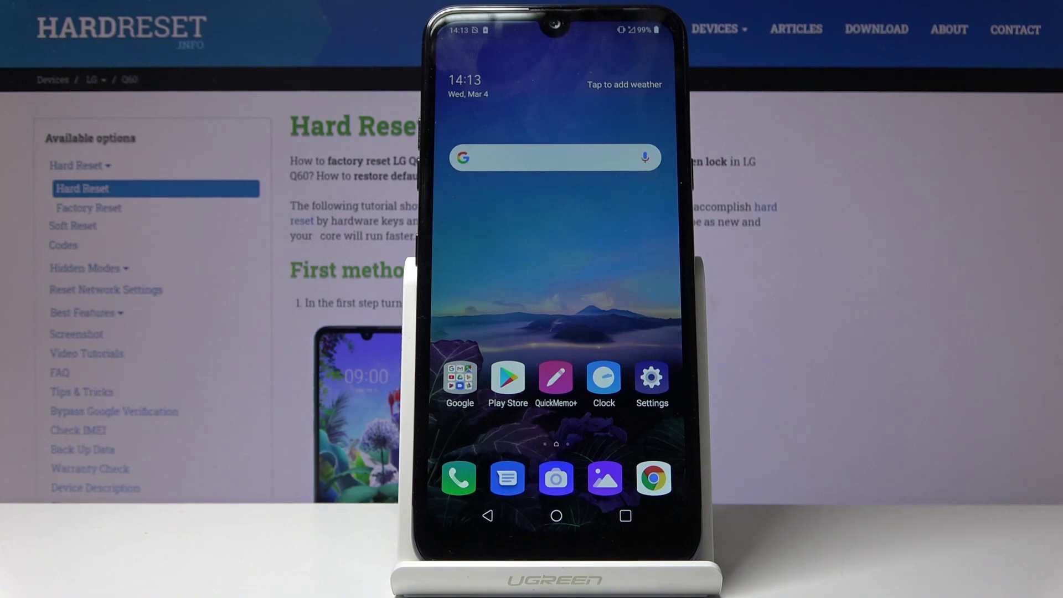
Open Settings, switch to the General category, and go to Restart & reset
left_click(652, 379)
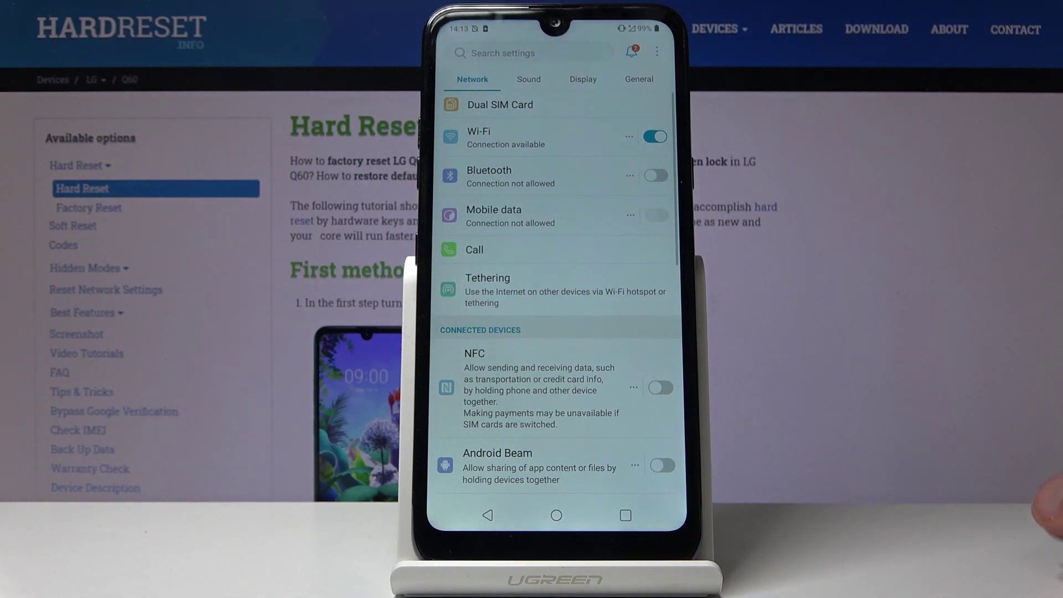
left_click(639, 79)
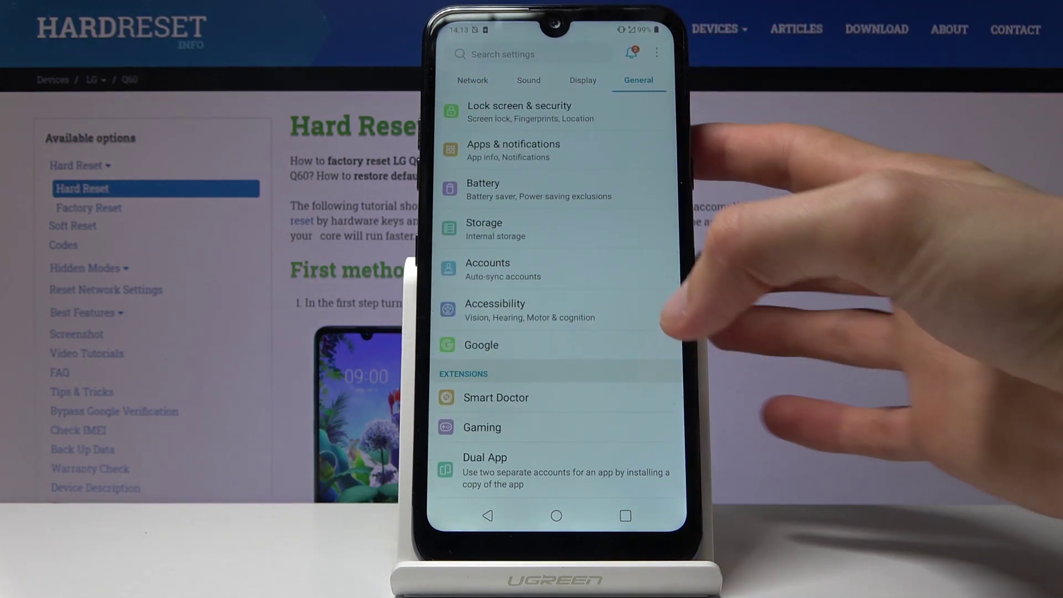
scroll(557, 333, "down", 5)
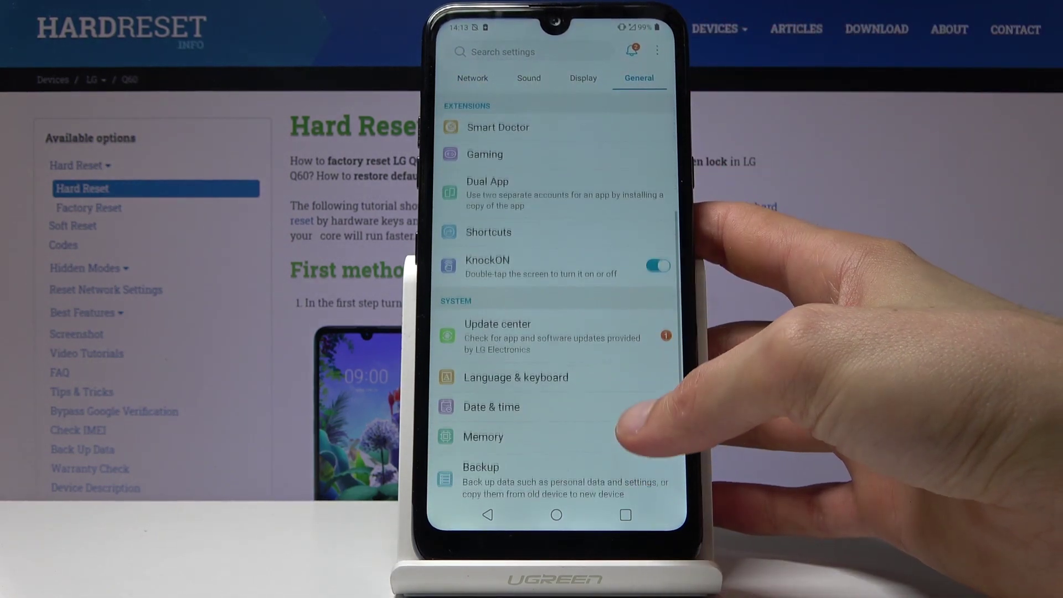
scroll(556, 332, "down", 2)
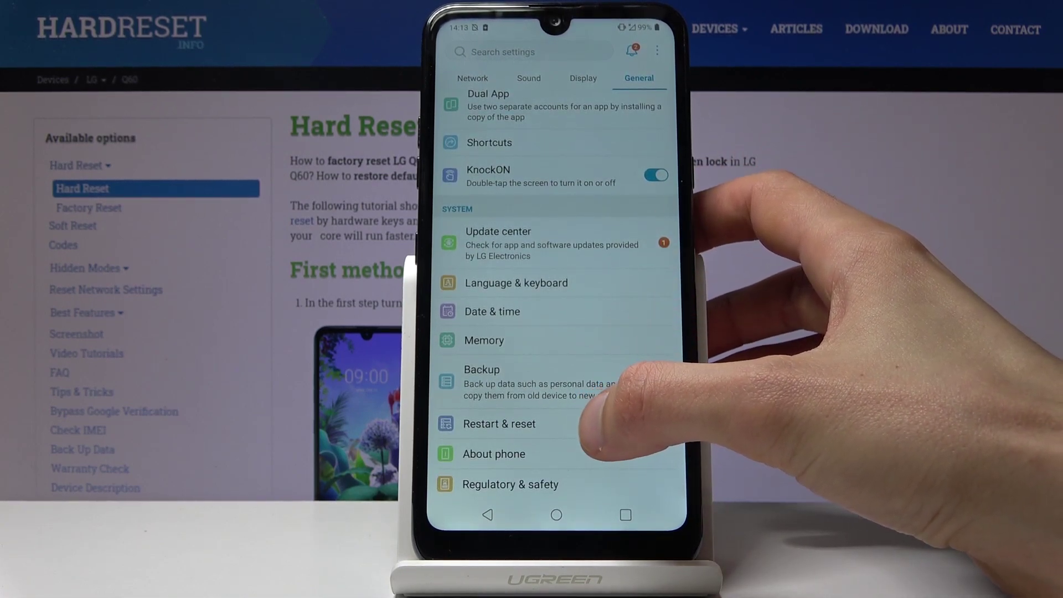
left_click(532, 424)
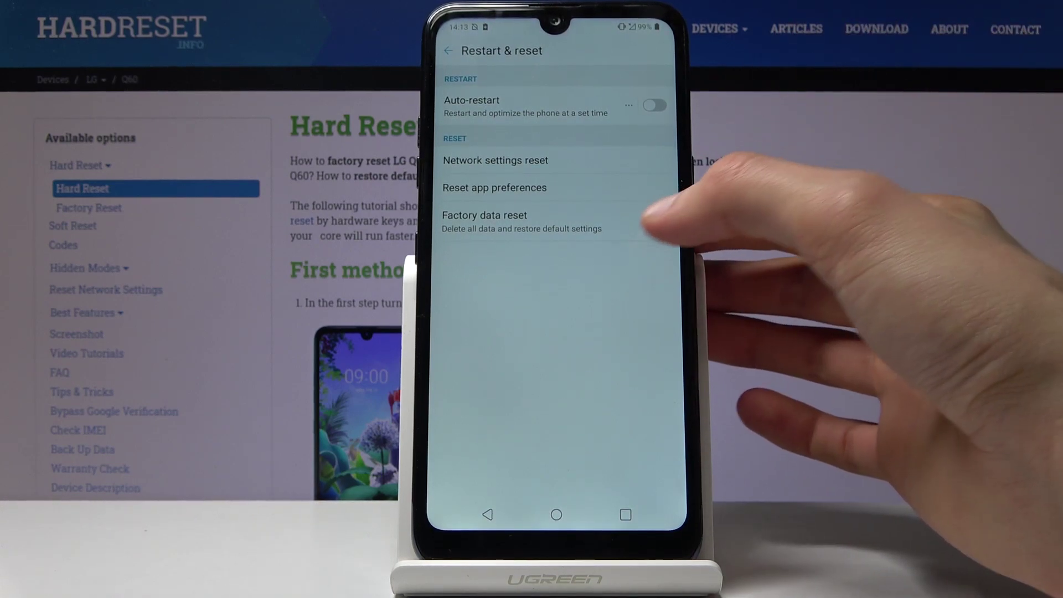
Open the Factory data reset page with its internal storage erase warning
left_click(532, 220)
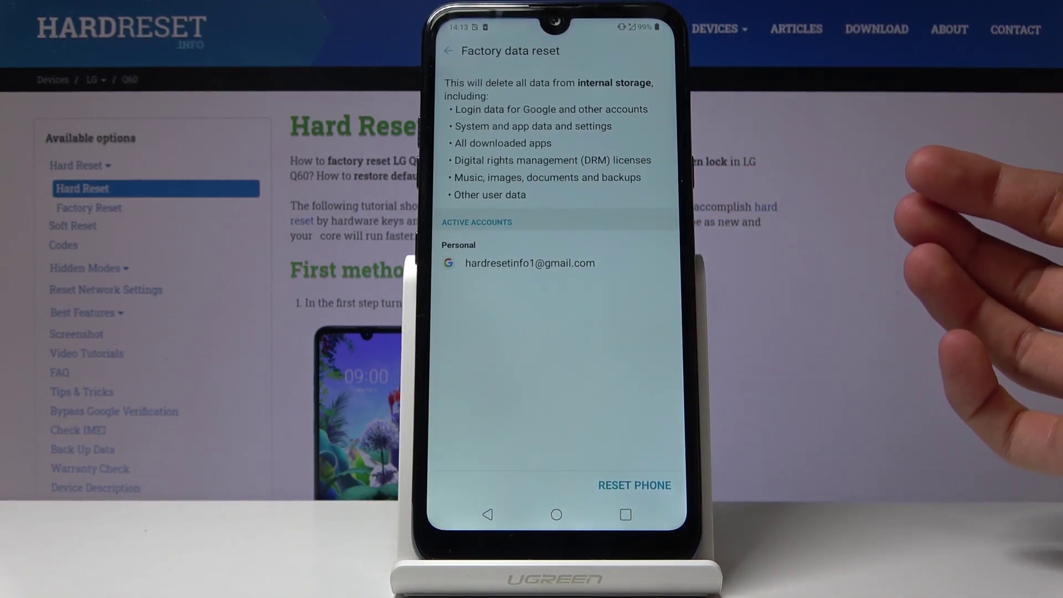